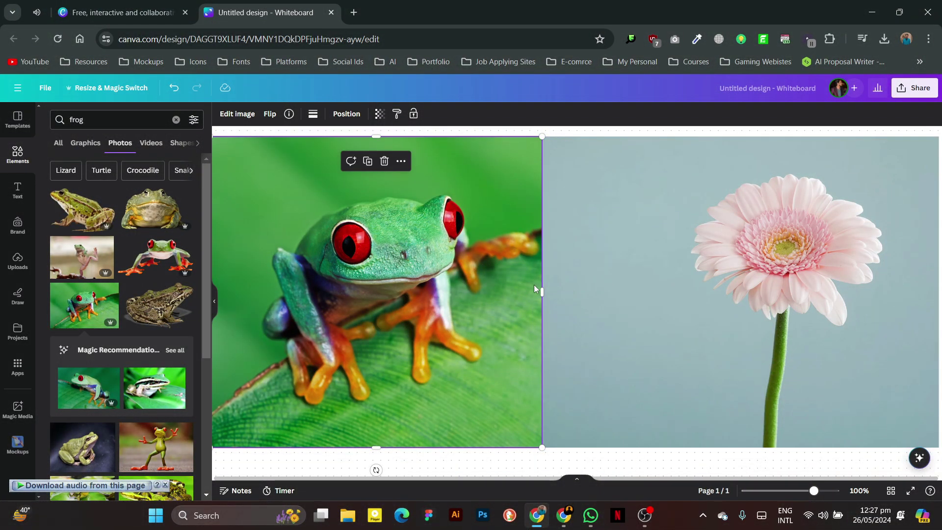
Stretch the frog photo's right edge until it meets the flower photo, then reselect the frog
left_click_drag(546, 295, 566, 294)
left_click(574, 292)
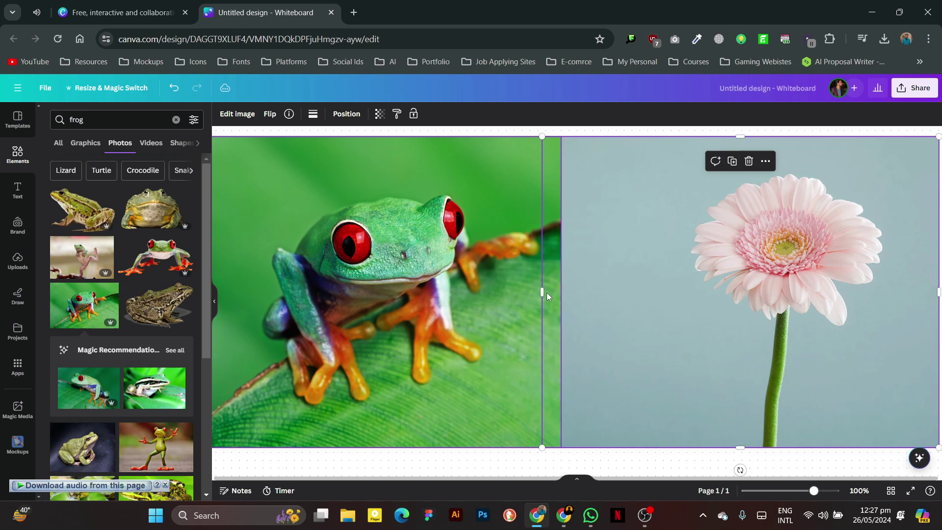
left_click(569, 297)
left_click(468, 309)
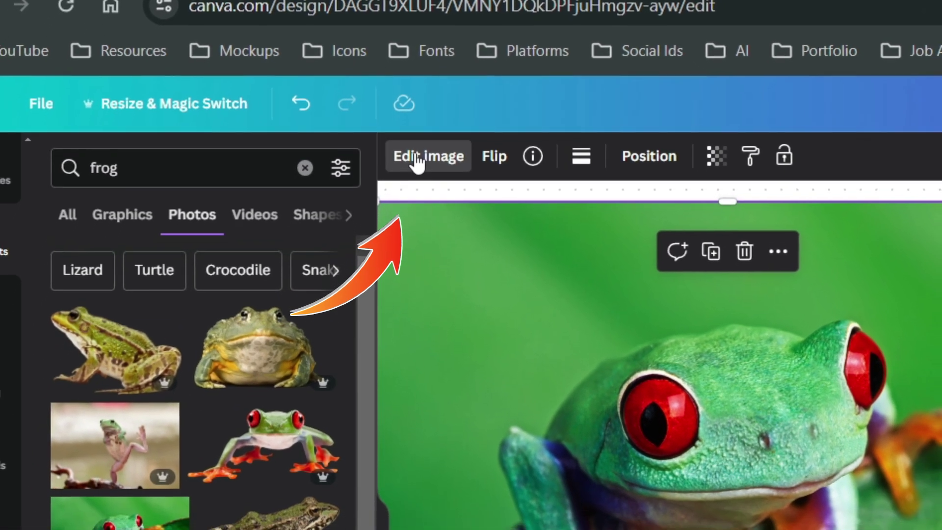
Magic Grab the tree frog off its leaf background by brushing over it
left_click(419, 198)
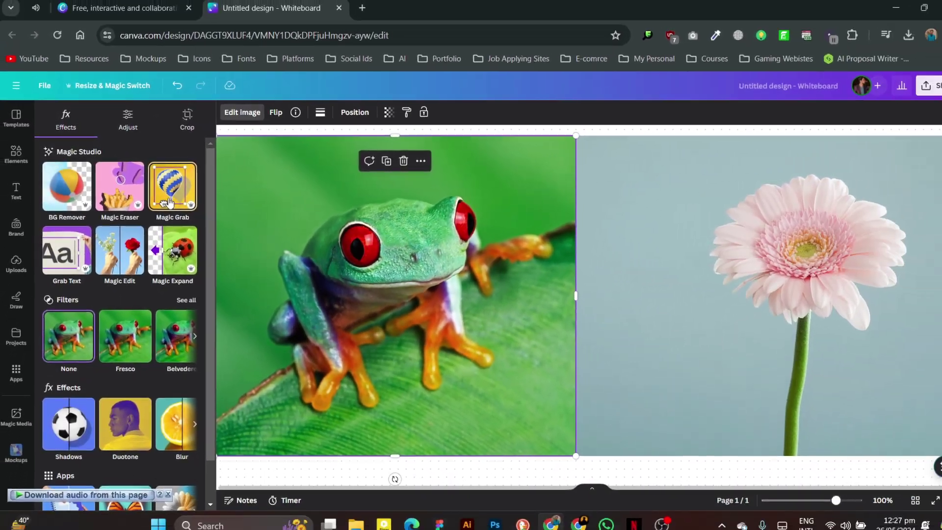
left_click(186, 208)
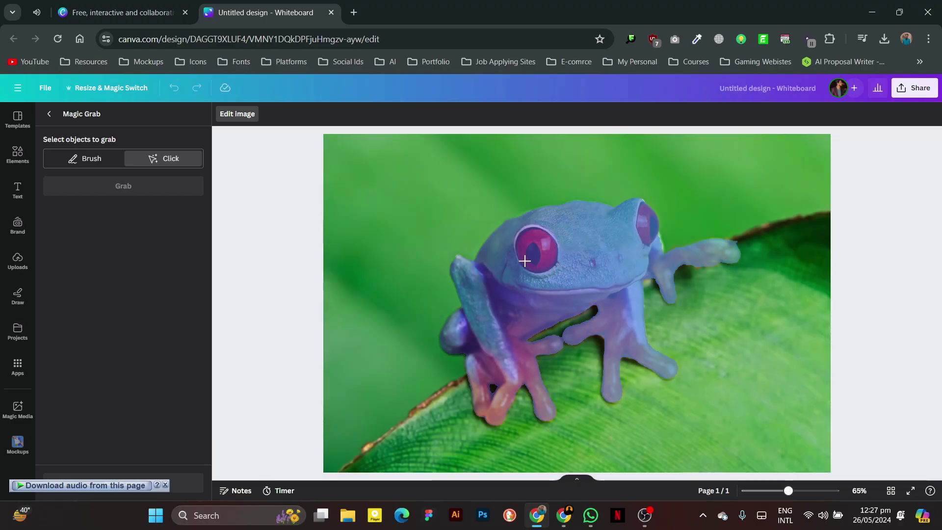
left_click(83, 167)
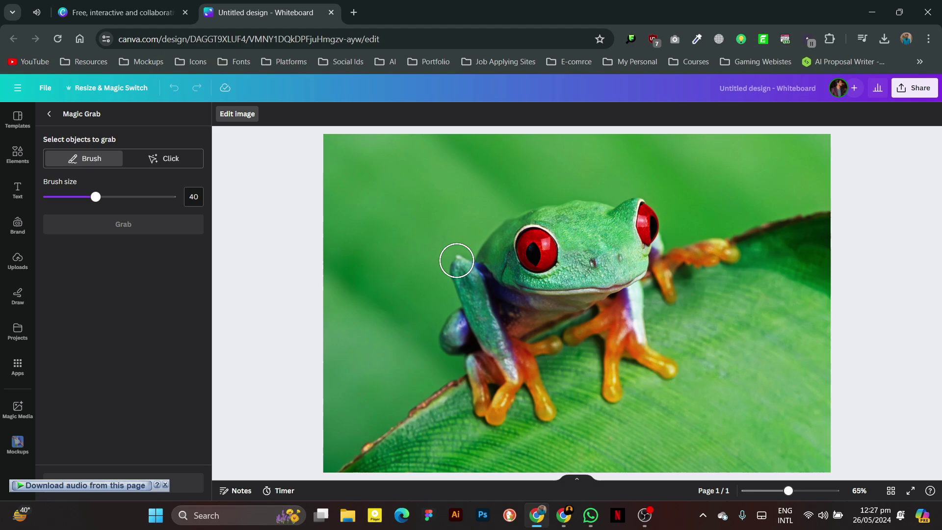
mouse_move(461, 264)
left_mouse_down()
mouse_move(494, 344)
mouse_move(540, 404)
mouse_move(658, 373)
mouse_move(622, 216)
mouse_move(590, 253)
mouse_move(572, 191)
left_mouse_up()
left_click(134, 225)
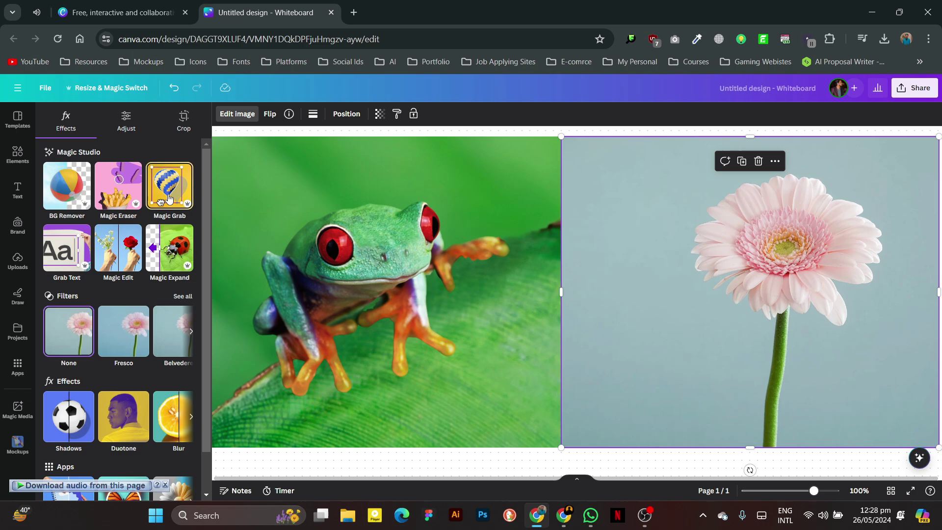
Magic Grab the pink gerbera out of its photo and nudge the cut-out slightly left
left_click(168, 198)
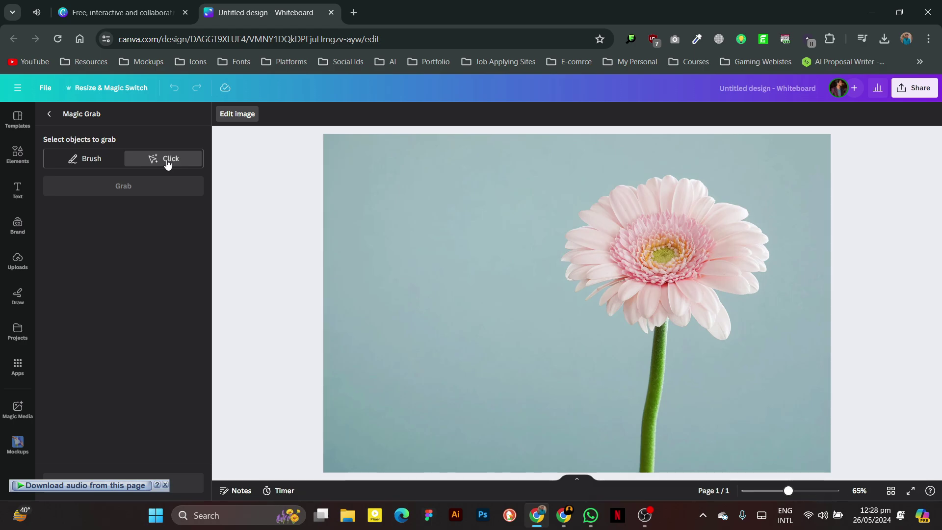
left_click(167, 164)
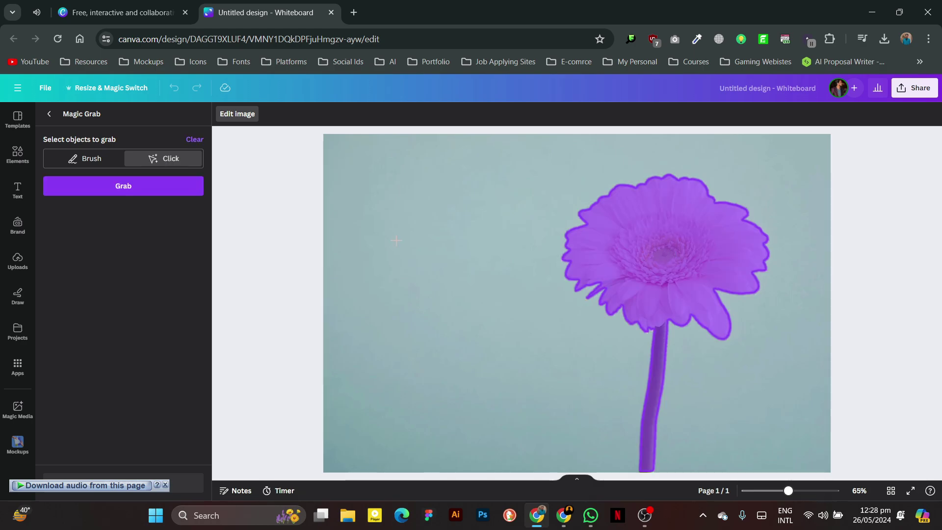
left_click(124, 196)
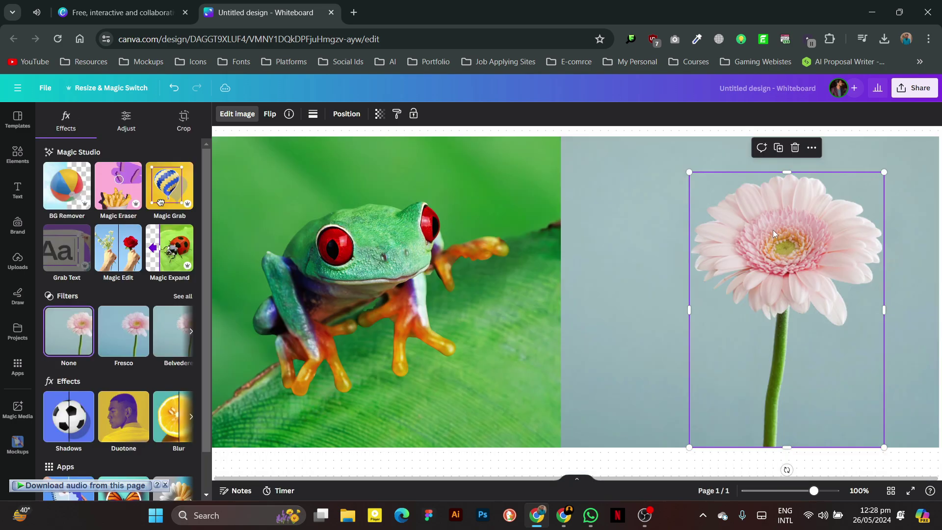
left_click_drag(773, 230, 746, 215)
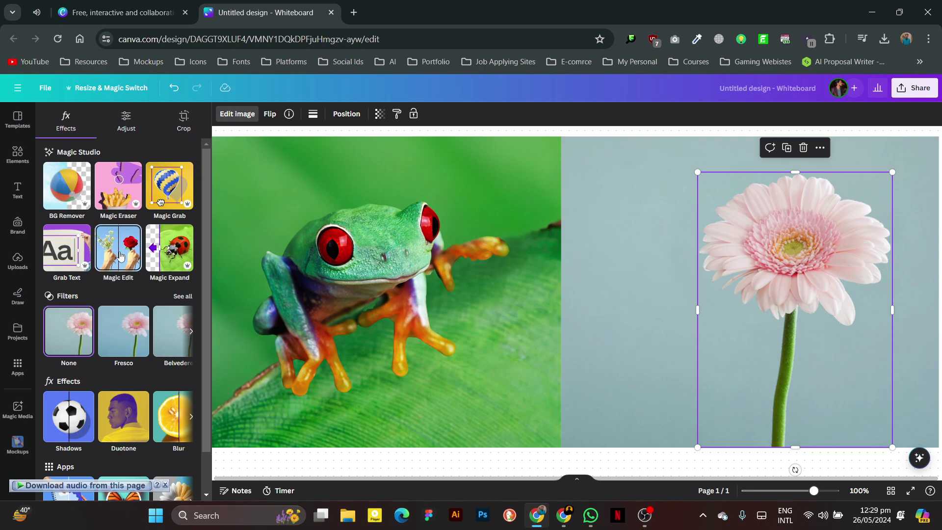
Magic Edit the brushed gerbera head with a prompt to colour the flower red
left_click(119, 256)
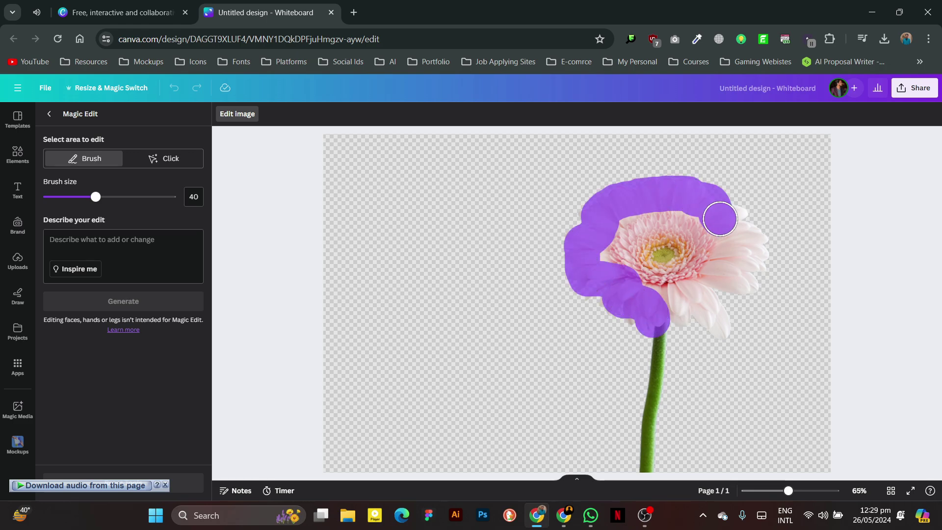
left_click_drag(623, 300, 609, 225)
left_click(67, 240)
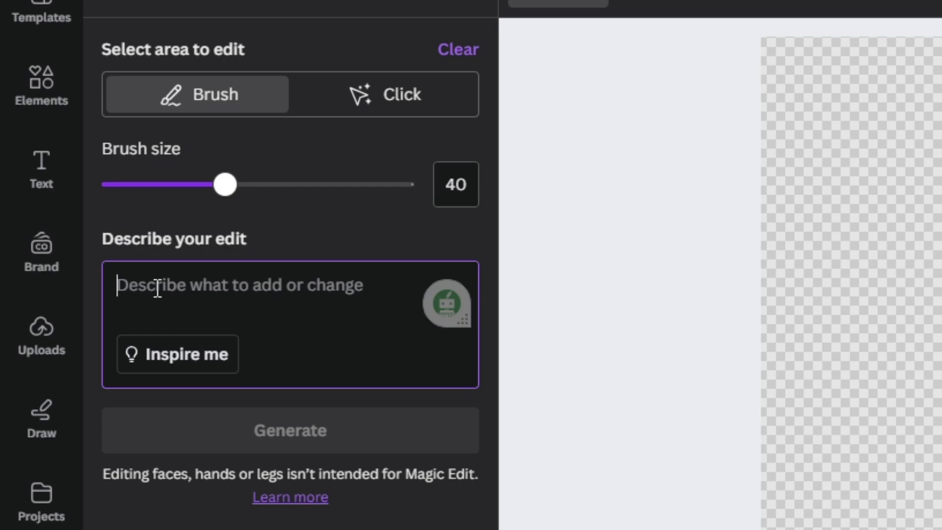
type("Can you put re")
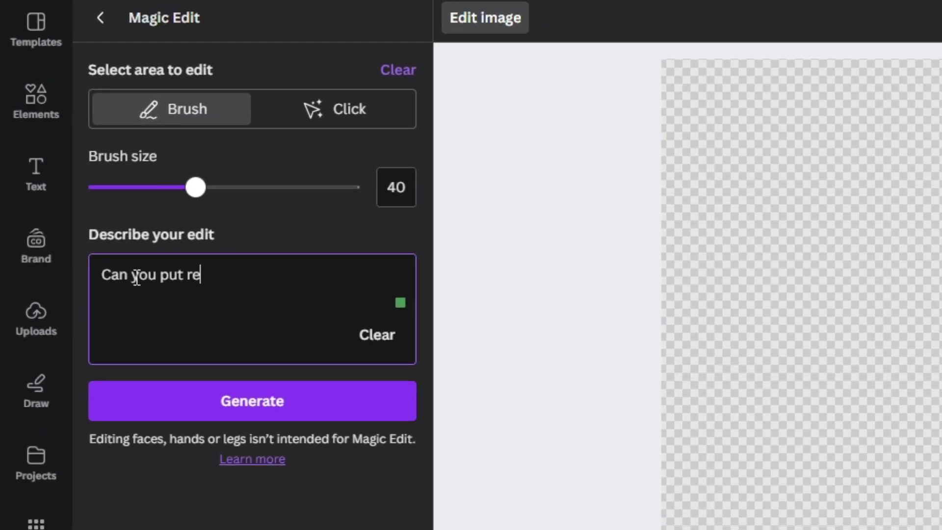
type("d ")
type("colo")
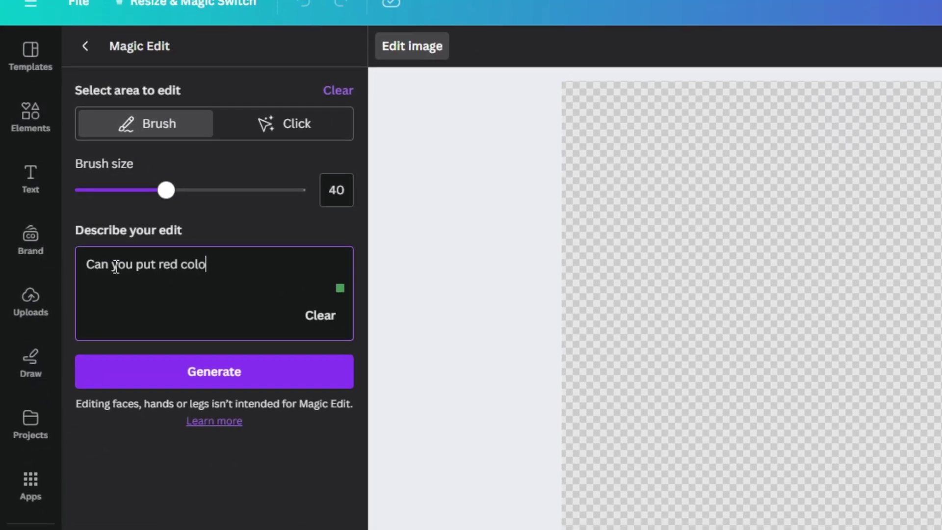
type("r o")
type("n")
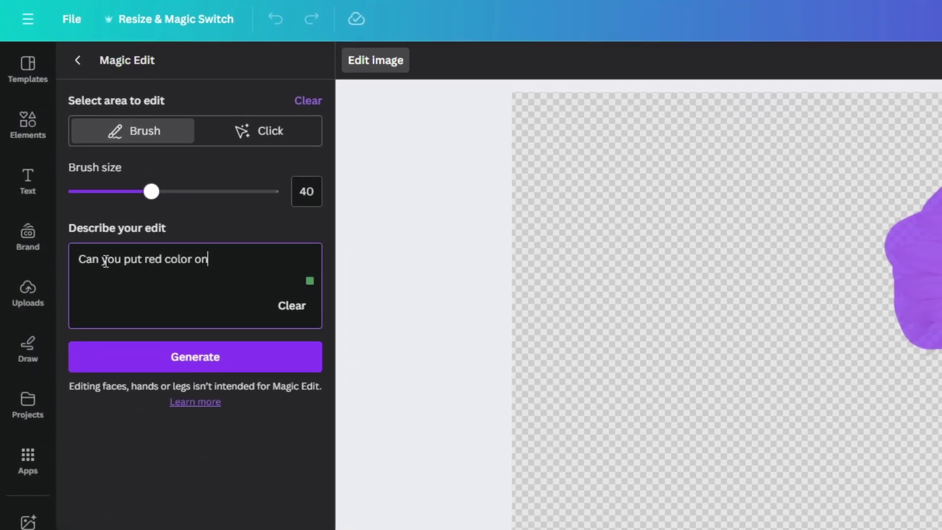
key("BackSpace")
key("BackSpace")
type("in t")
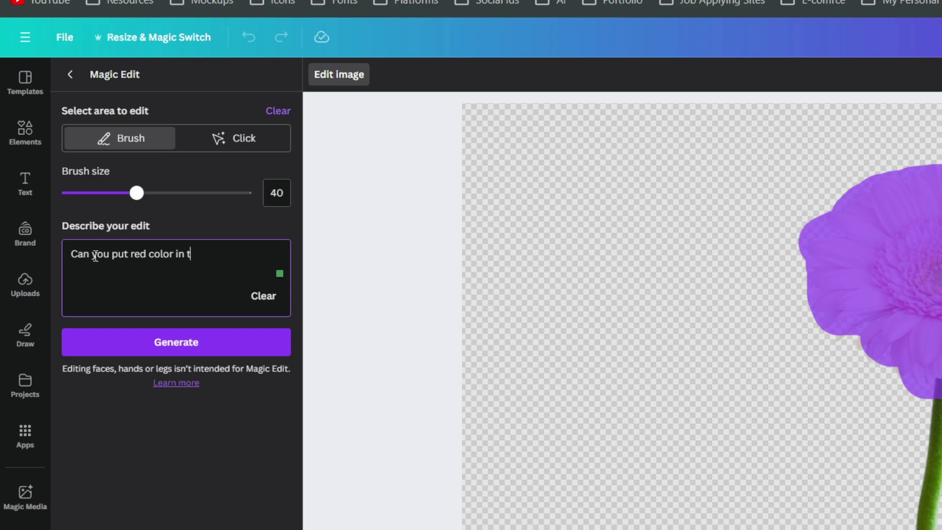
type("his")
type(" flower")
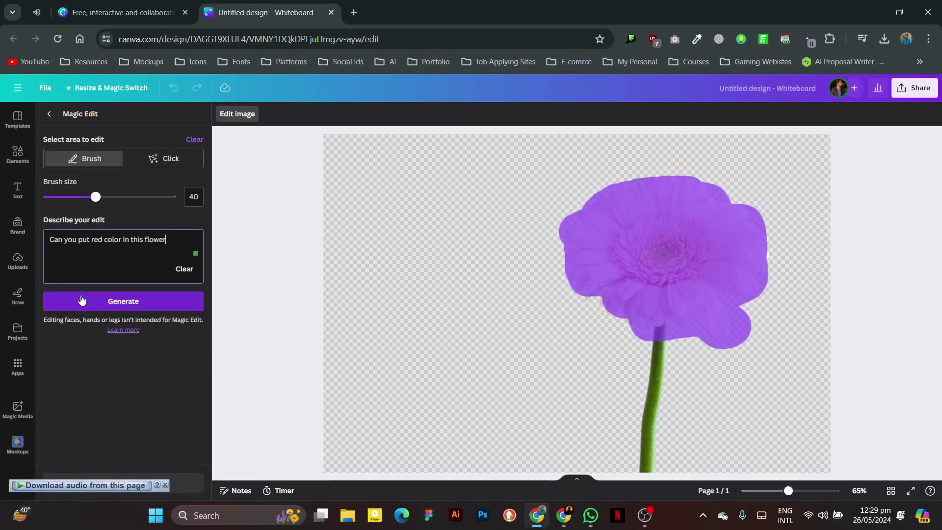
left_click(81, 299)
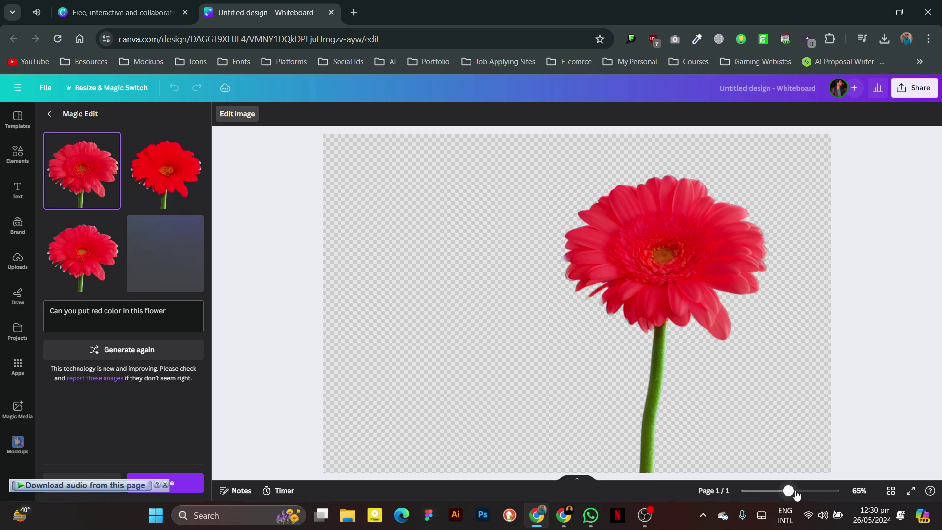
Rewrite the Magic Edit prompt as a 'replace with' request and pick the second jasmine result
triple_click(114, 253)
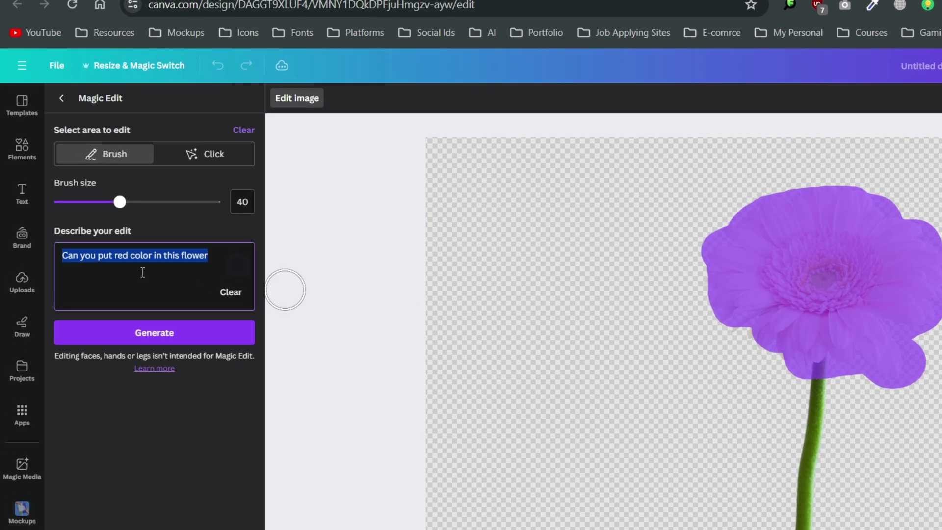
type("replace with ja")
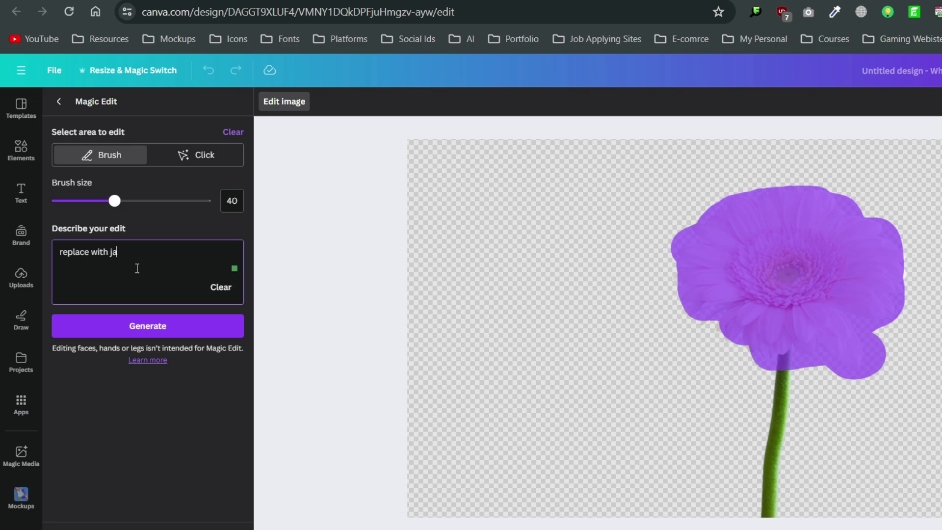
type(" pencil")
key("Return")
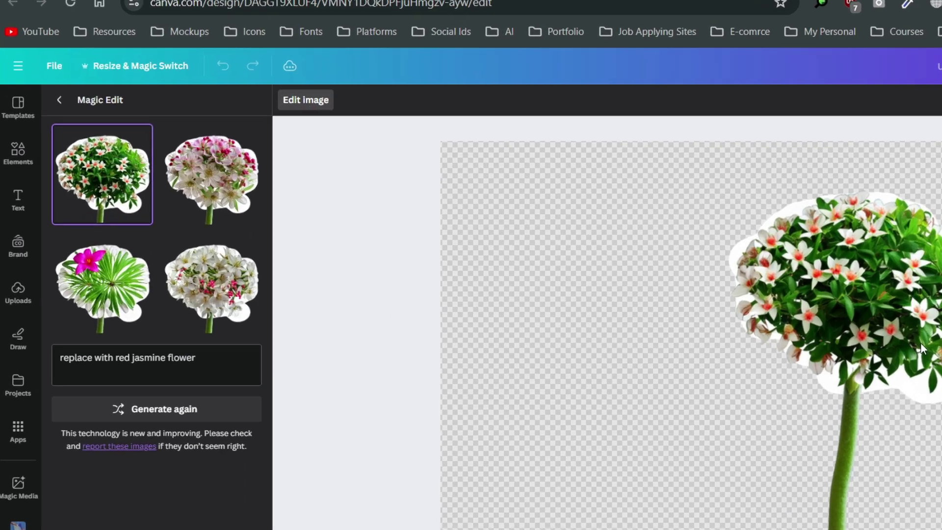
left_click(165, 171)
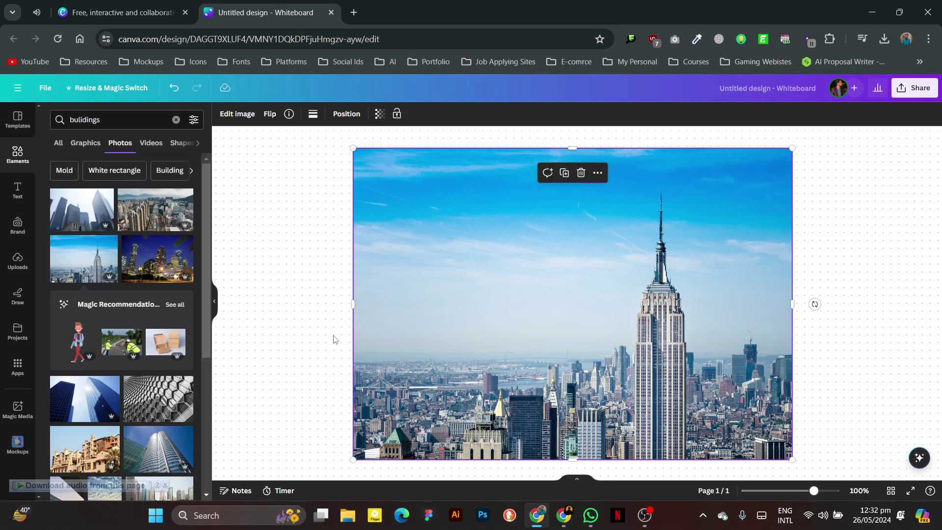
Magic Expand the skyline photo to 16:9 and choose the fourth expanded version
left_click(237, 114)
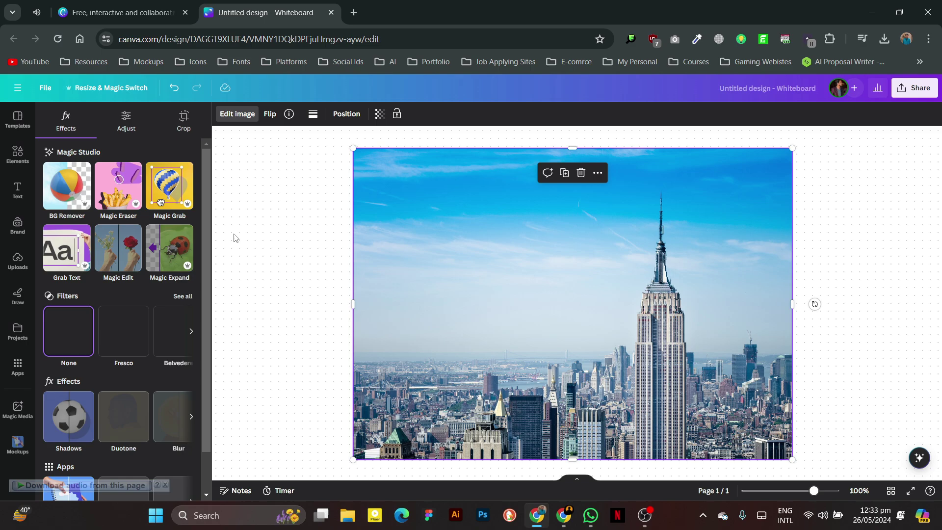
left_click(172, 264)
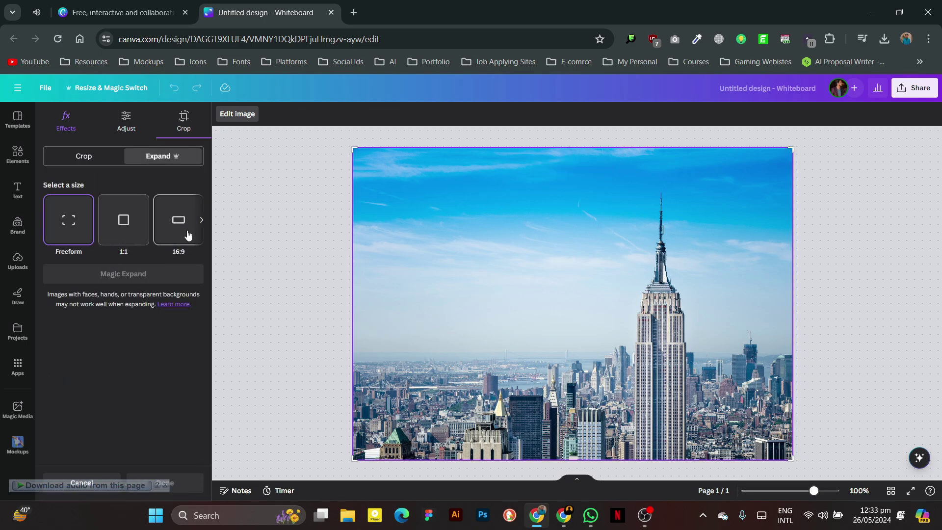
left_click(202, 221)
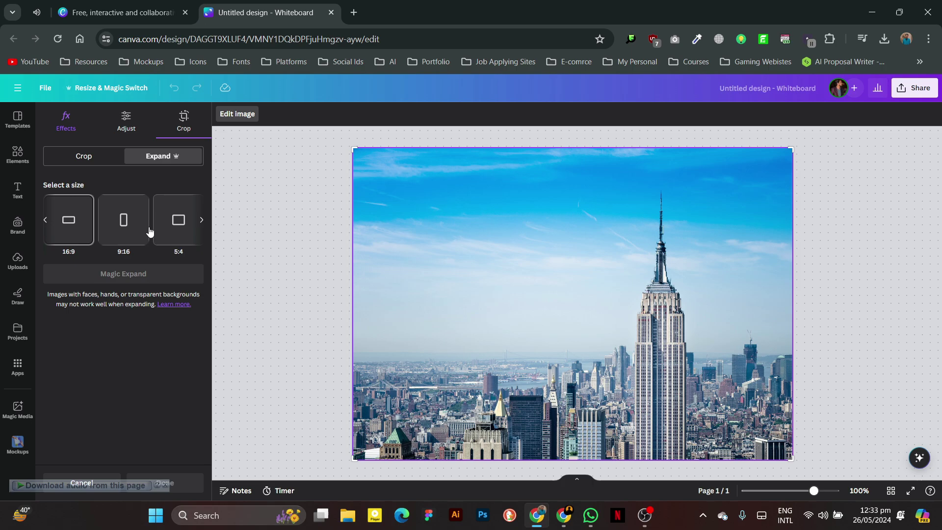
left_click(201, 221)
left_click(202, 221)
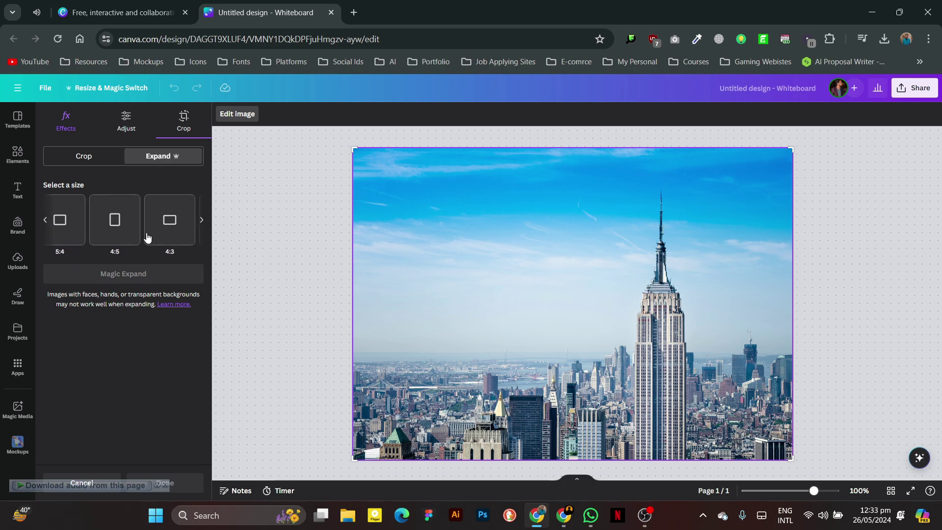
left_click(45, 221)
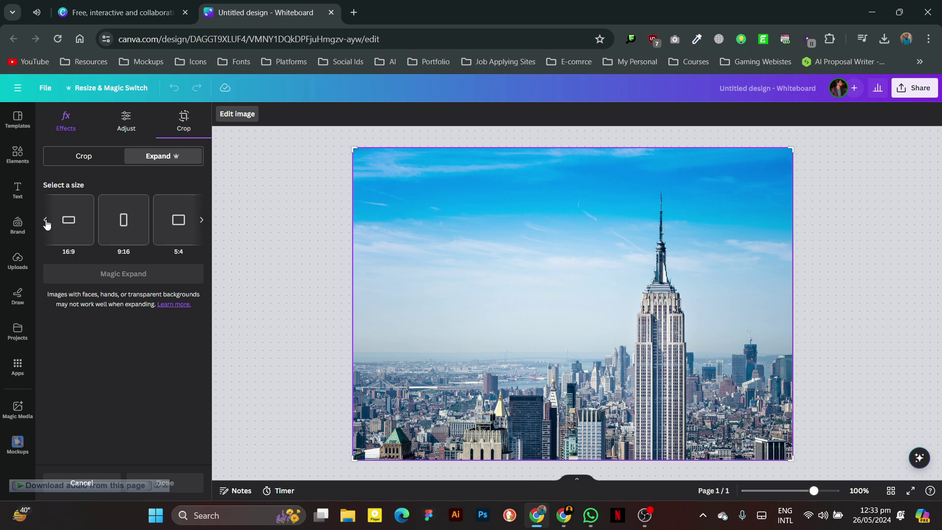
left_click(46, 221)
left_click(164, 220)
left_click(119, 273)
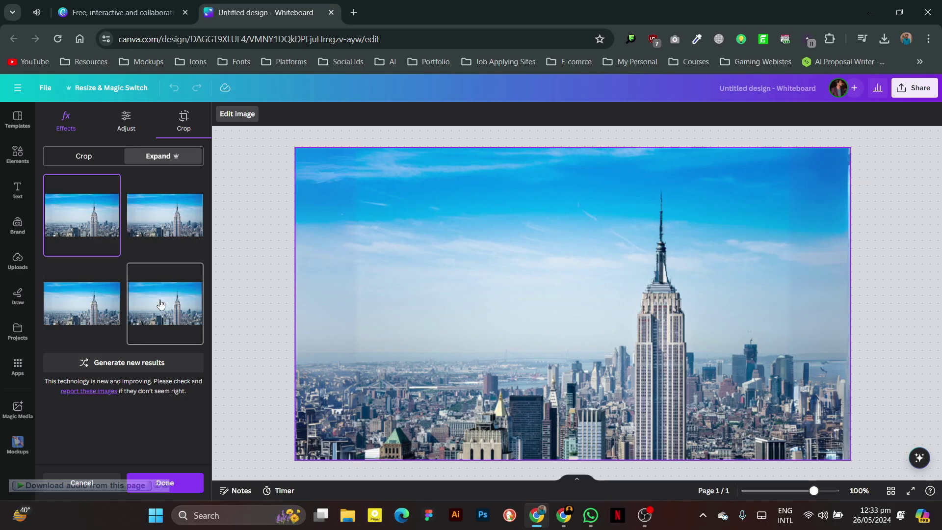
left_click(283, 347)
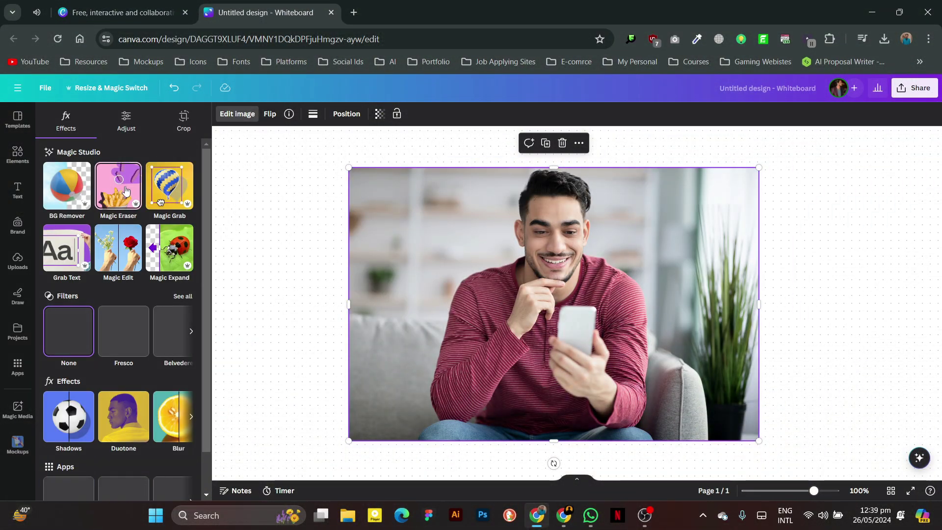
Magic Erase the phone in the man's hand using a smaller brush
left_click(124, 186)
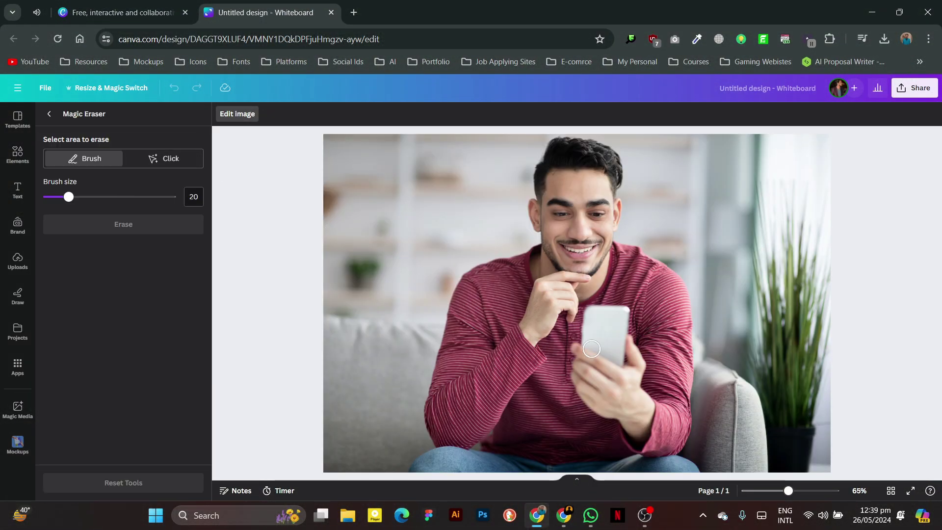
left_click(154, 162)
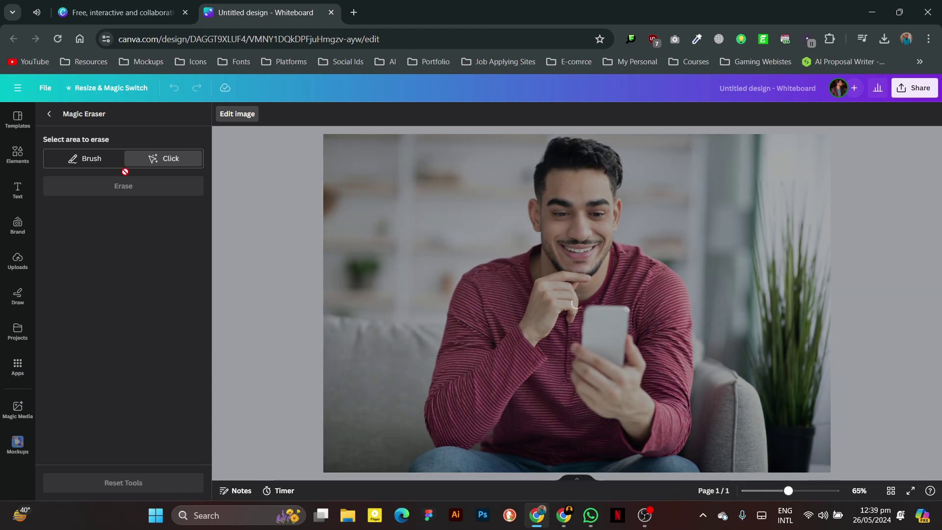
left_click(120, 166)
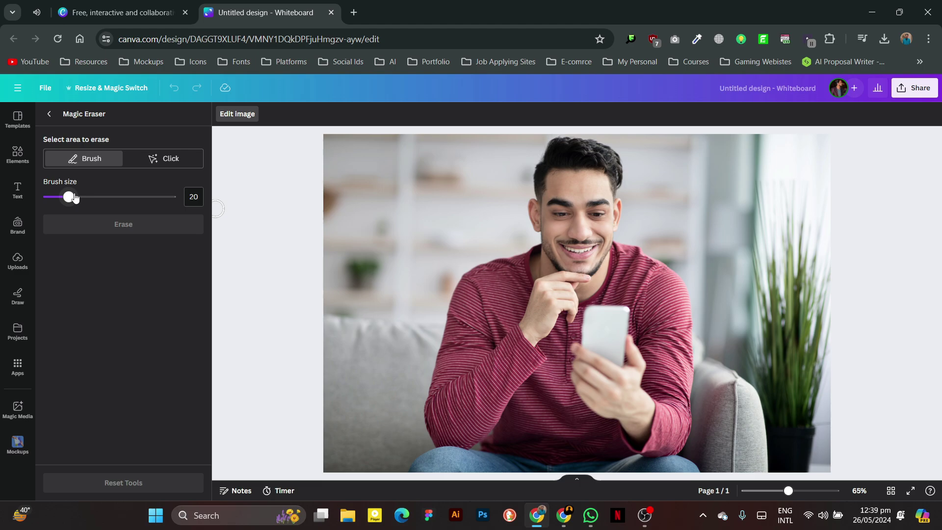
left_click_drag(74, 198, 59, 200)
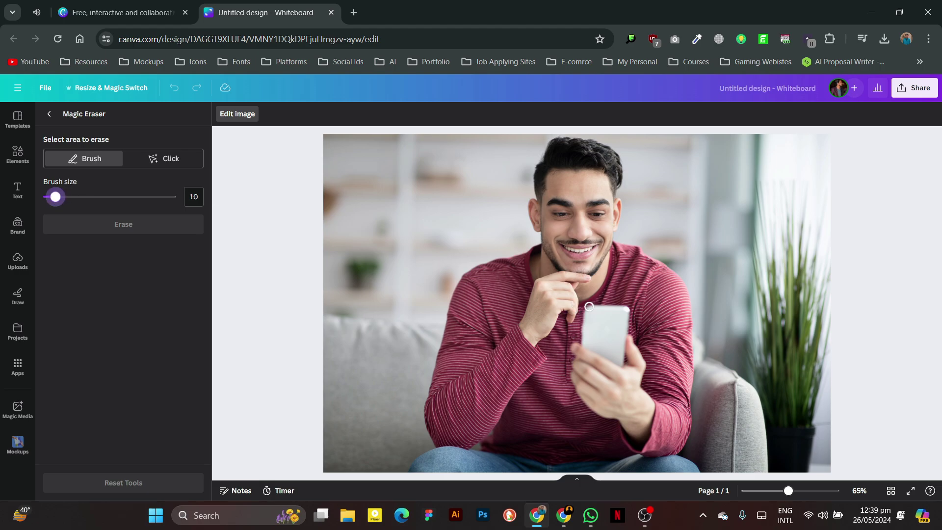
left_click_drag(614, 310, 610, 353)
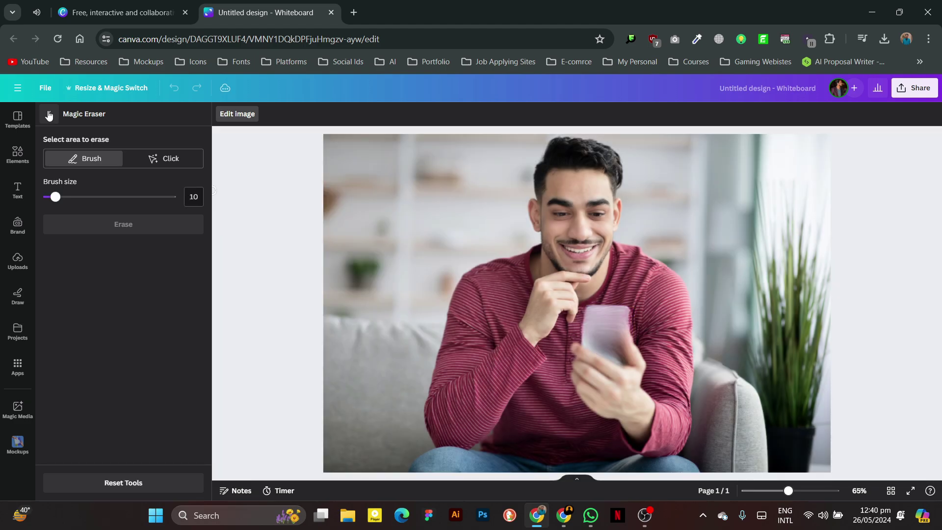
left_click(48, 115)
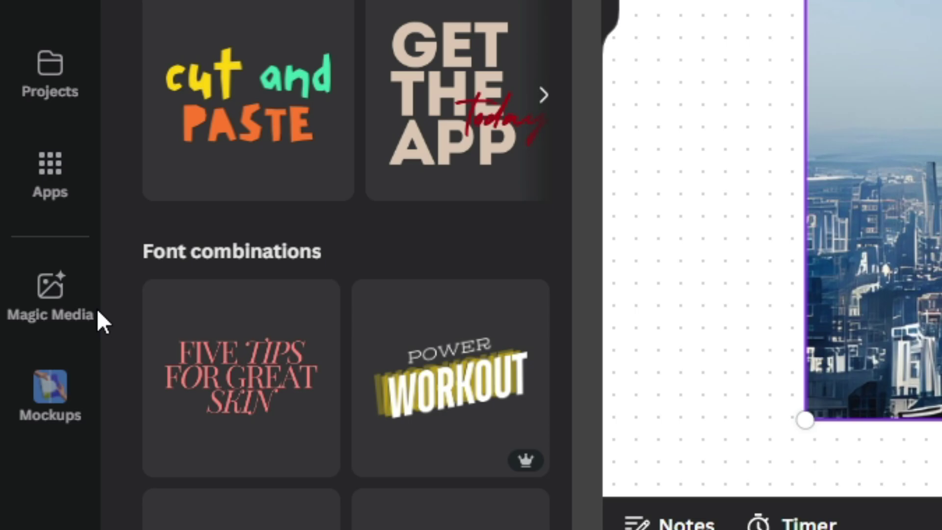
Generate 'a delivery boy' images in Magic Media and add the cartoon scooter result
left_click(59, 297)
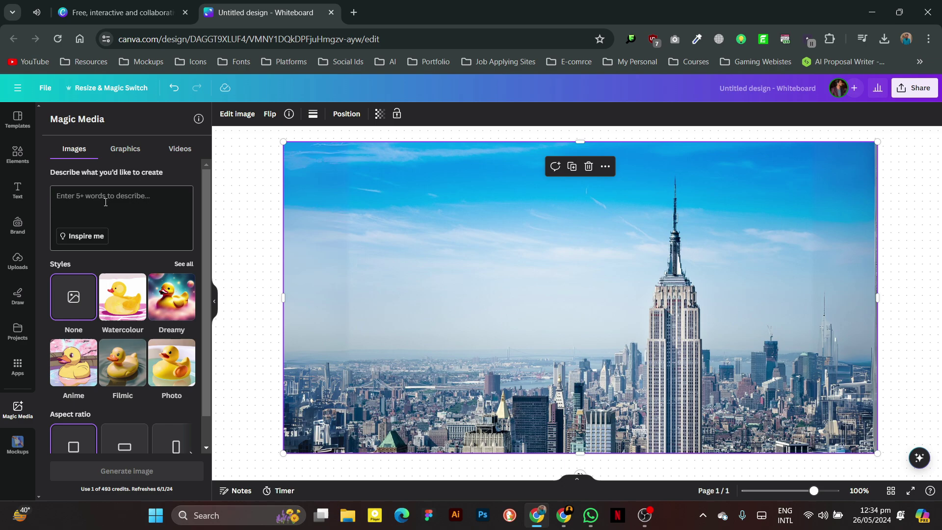
type("a delivery boy")
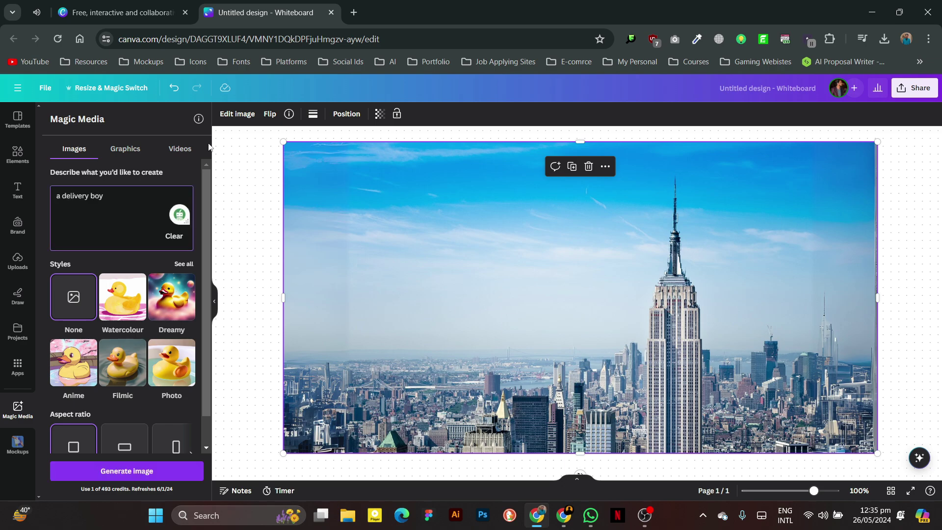
key("Return")
key("Delete")
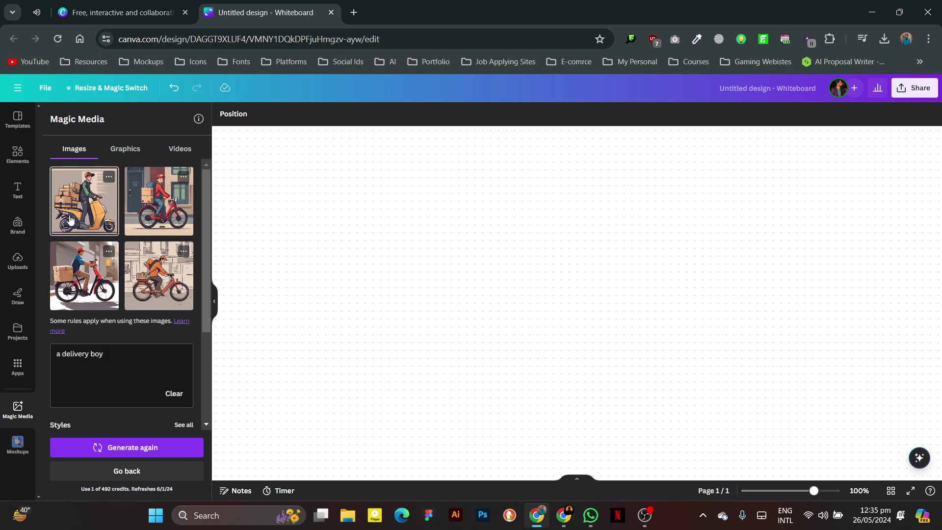
scroll(86, 231, "down", 2)
scroll(89, 231, "up", 3)
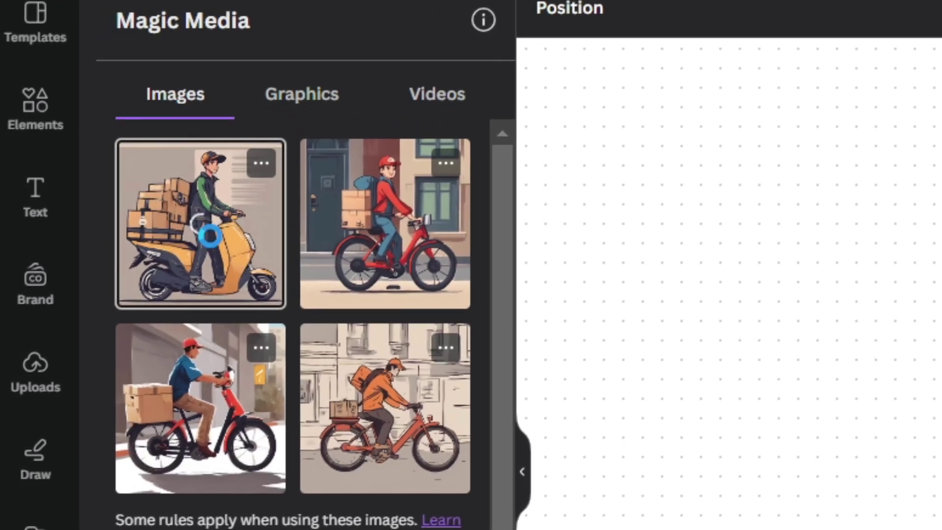
left_click(210, 236)
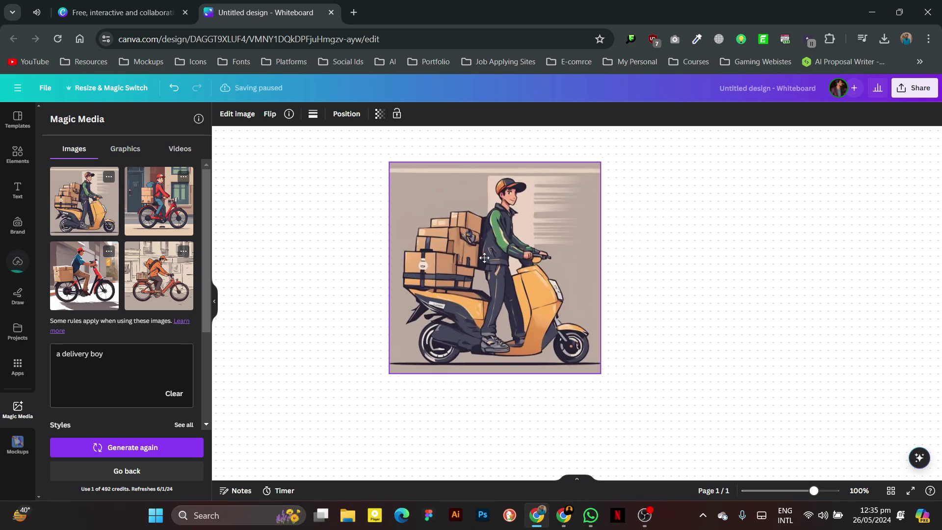
Browse the Magic Media styles and generate a fresh set of delivery boy images
scroll(114, 330, "down", 3)
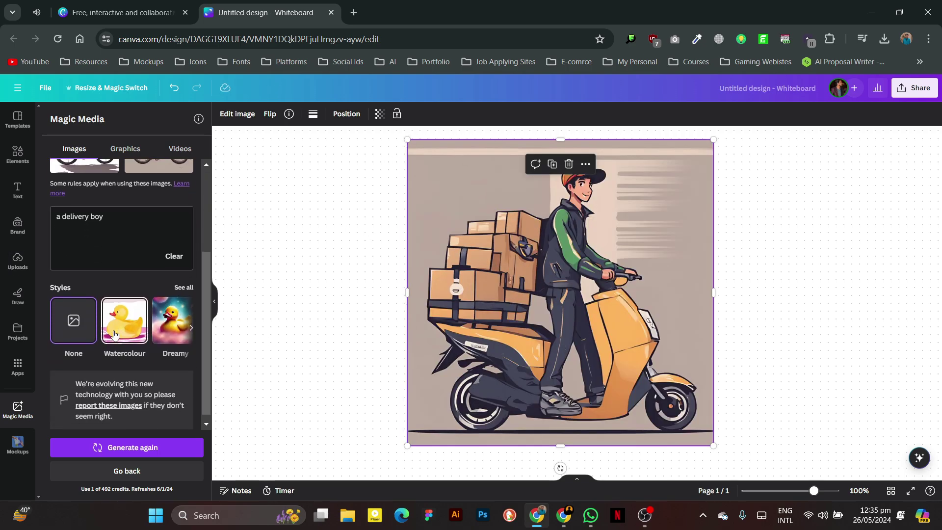
left_click(184, 280)
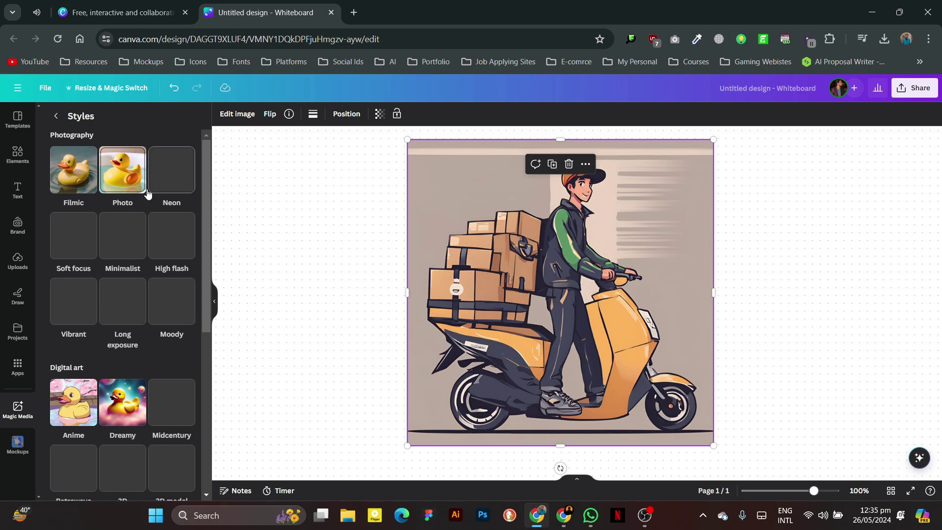
left_click(134, 196)
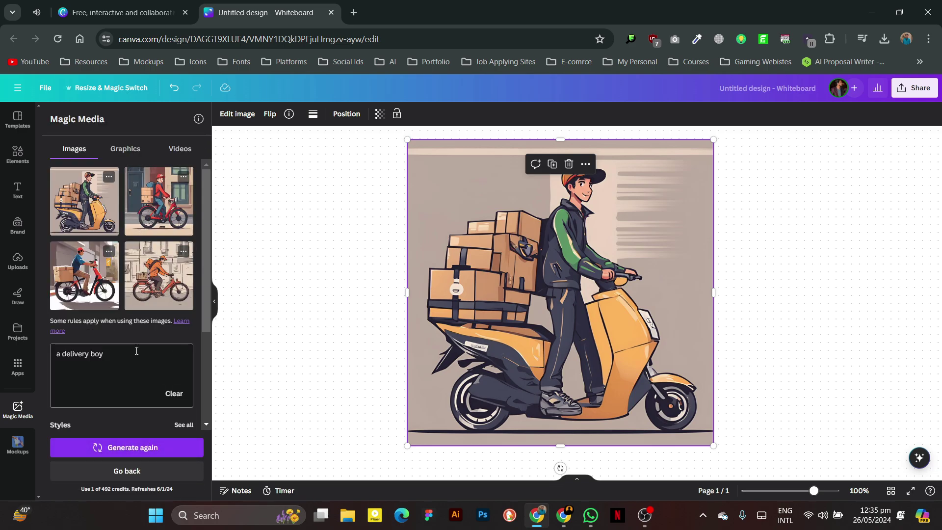
scroll(100, 322, "down", 3)
scroll(125, 347, "up", 3)
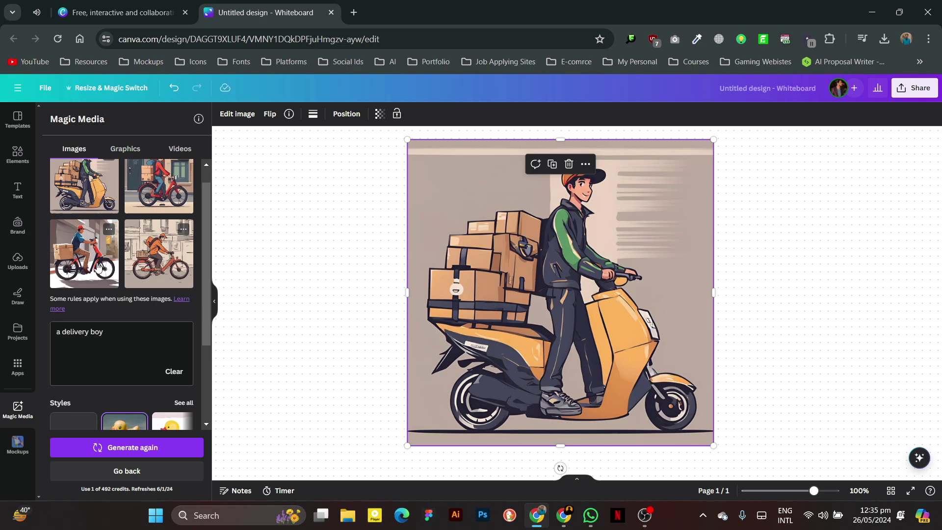
left_click(120, 447)
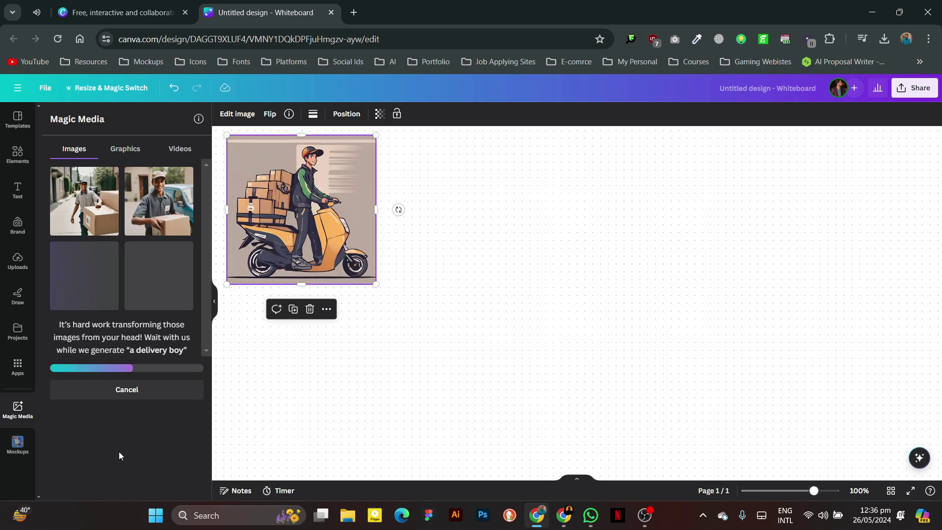
Shrink the delivery-man photo and place it beside the cartoon scooter image
left_click_drag(613, 284, 569, 253)
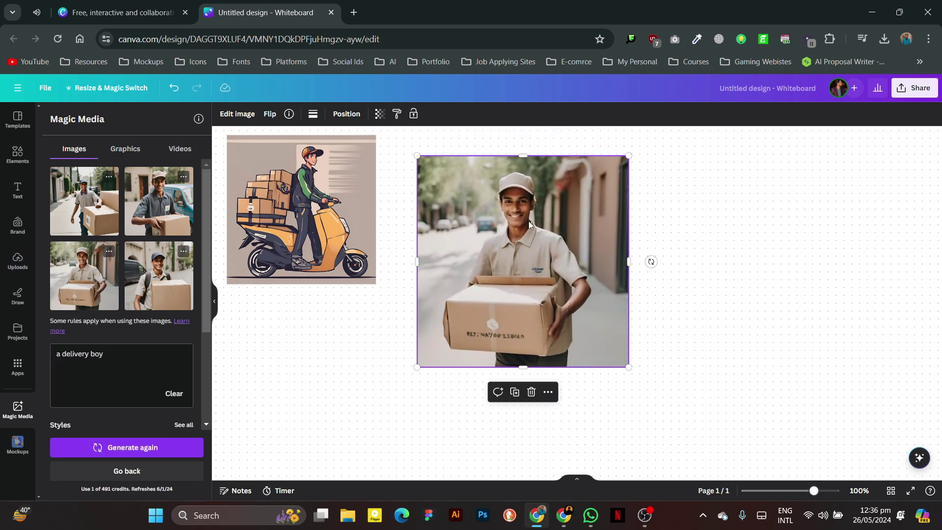
left_click_drag(628, 366, 573, 312)
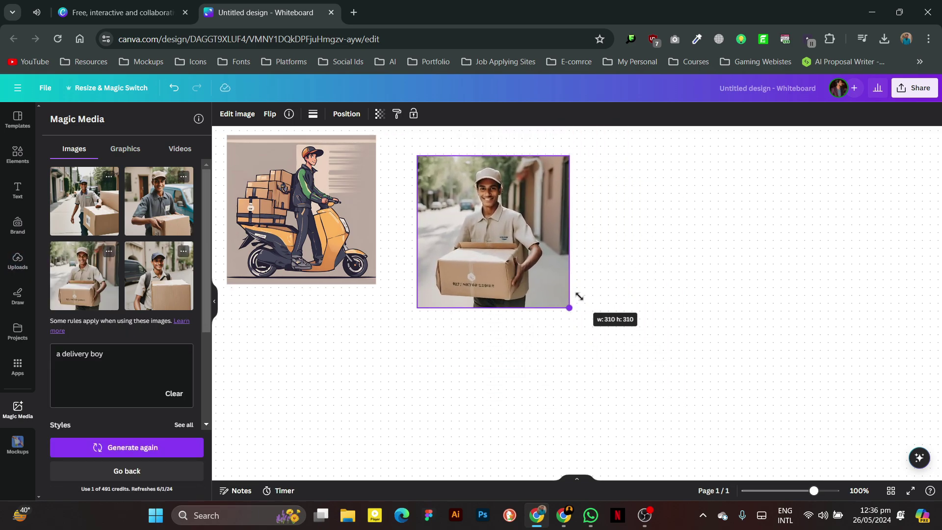
mouse_move(521, 238)
left_mouse_down()
mouse_move(488, 211)
mouse_move(494, 220)
left_mouse_up()
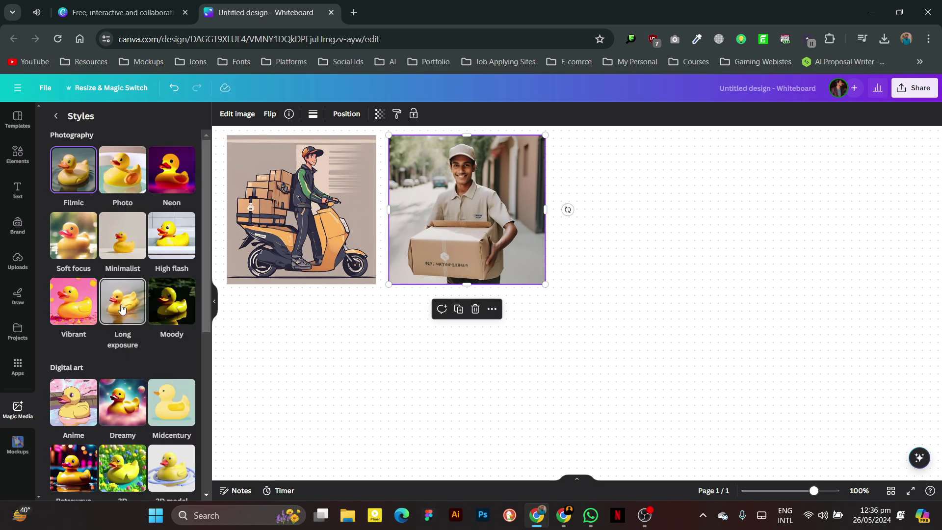
Generate Magic Media images of a car drifting on water
scroll(123, 309, "down", 3)
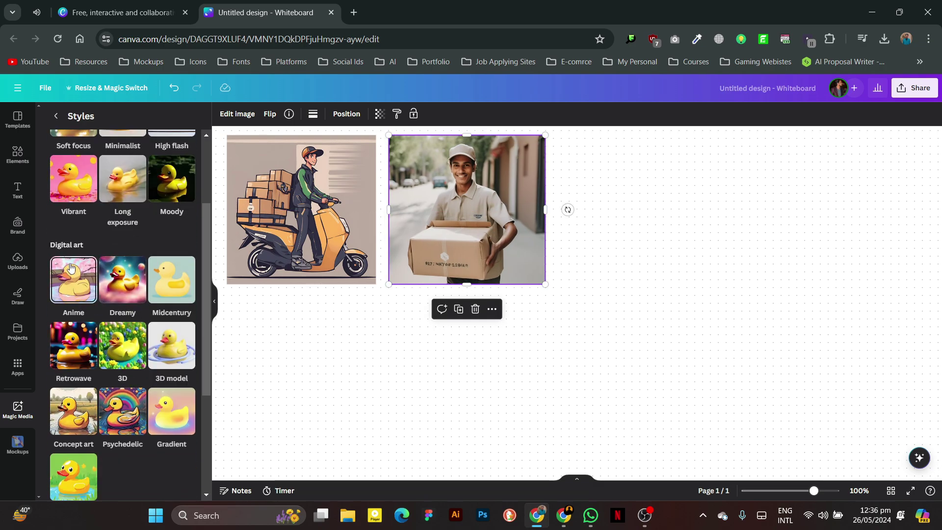
scroll(103, 359, "down", 1)
left_click(111, 348)
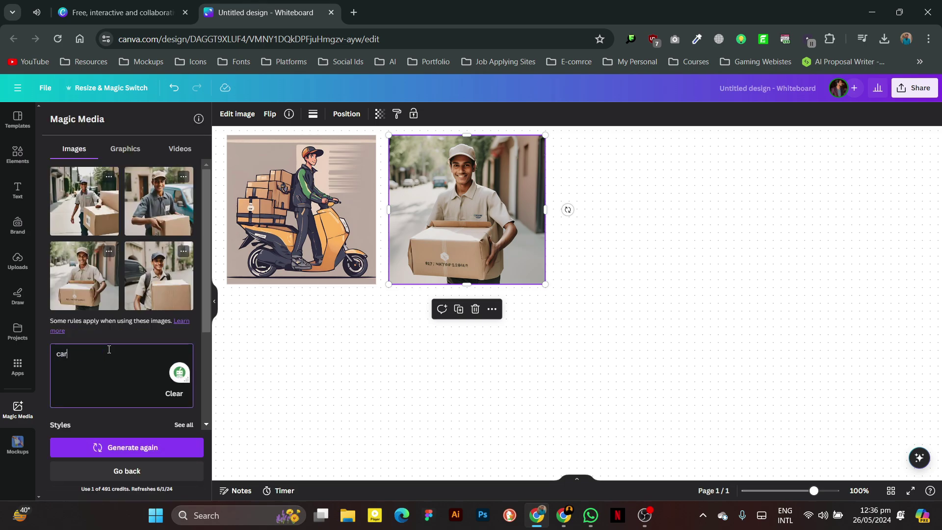
type("ar")
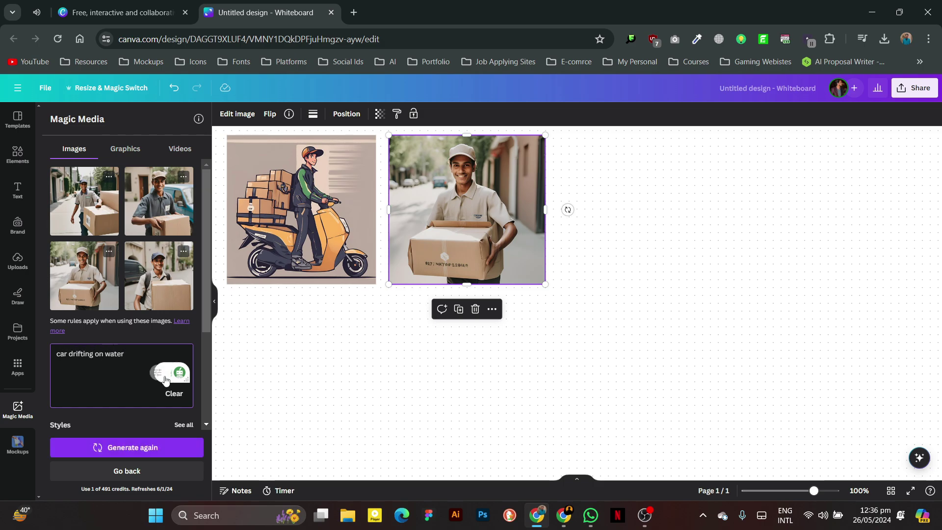
left_click(104, 443)
left_click(361, 391)
Switch to OBS Studio to check the ongoing screen recording
left_click(651, 516)
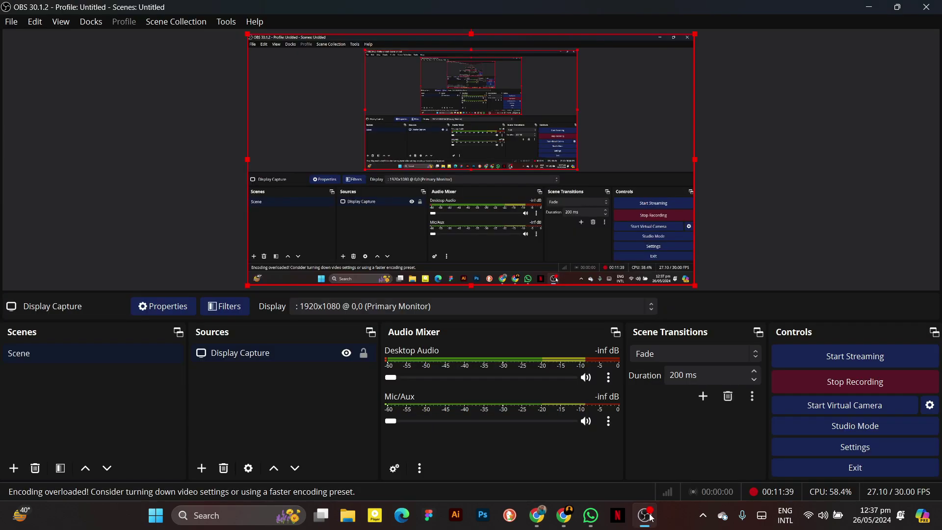